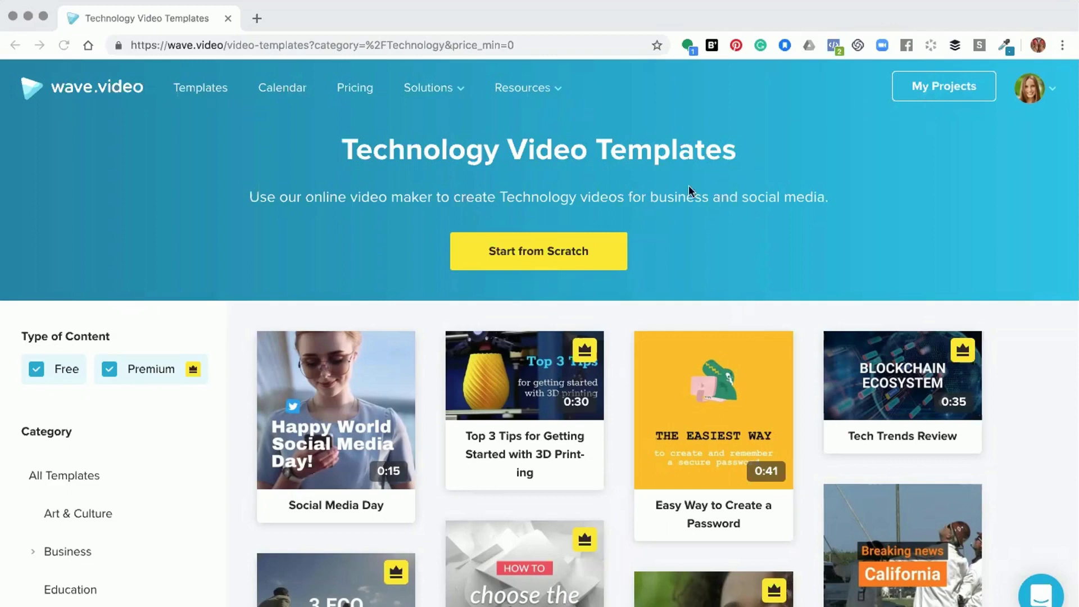
# Start a blank video project and open Manage Brands for My Brand.
pyautogui.click(531, 251)
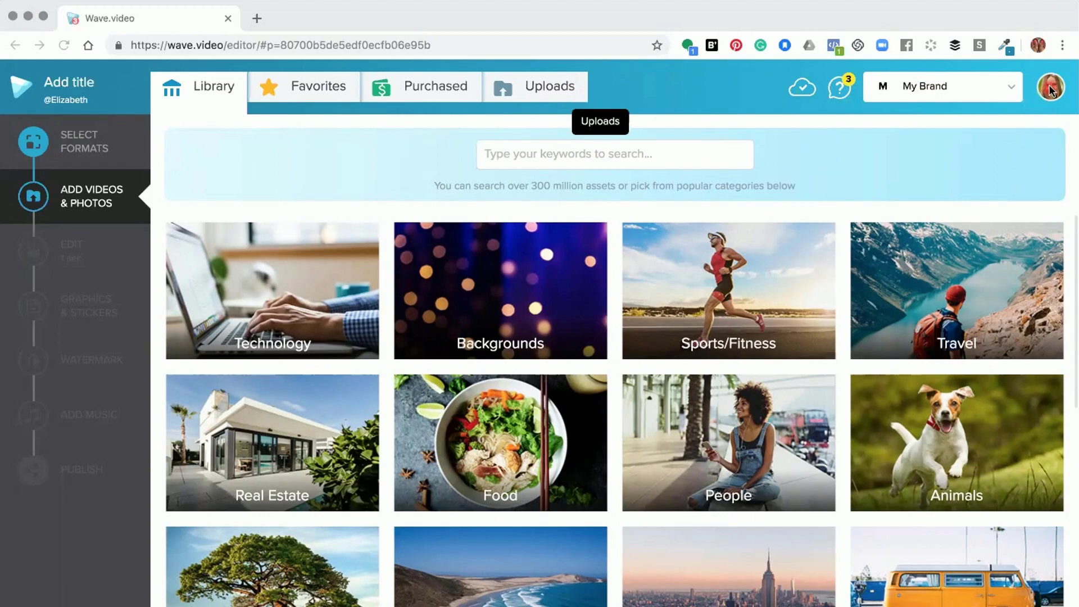
pyautogui.click(1006, 90)
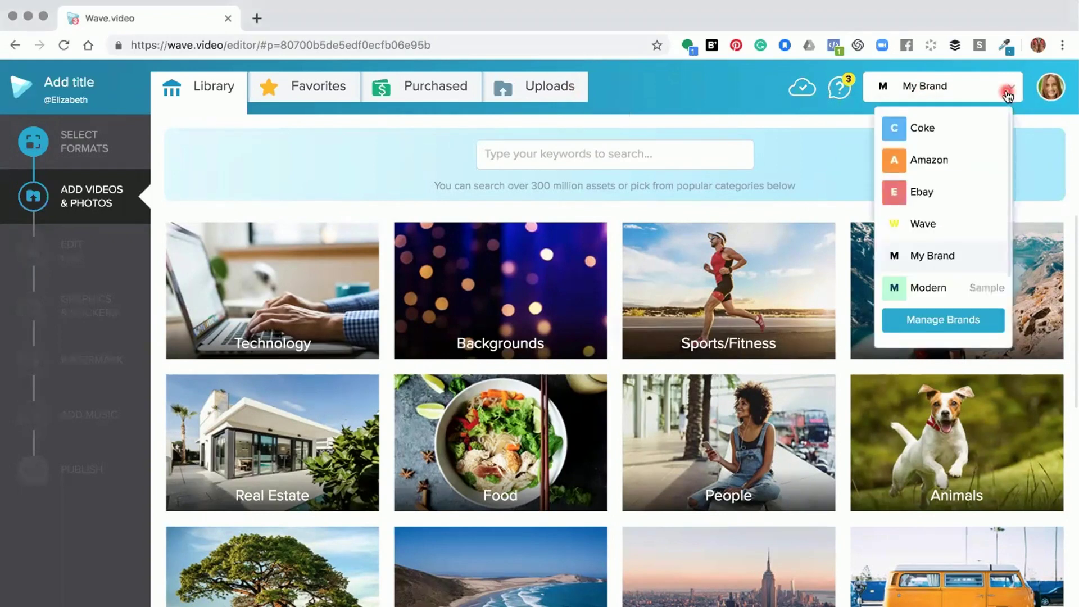
pyautogui.click(942, 320)
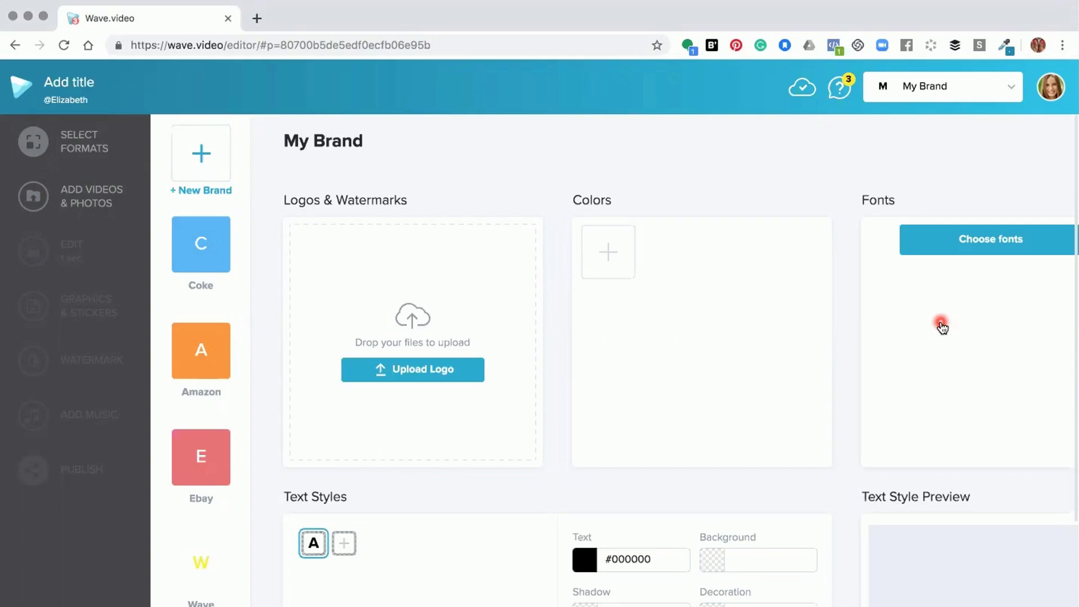
# Add a new brand and rename its 'New brand' heading to 'wave new'.
pyautogui.click(201, 151)
pyautogui.scroll(-1, 198, 150)
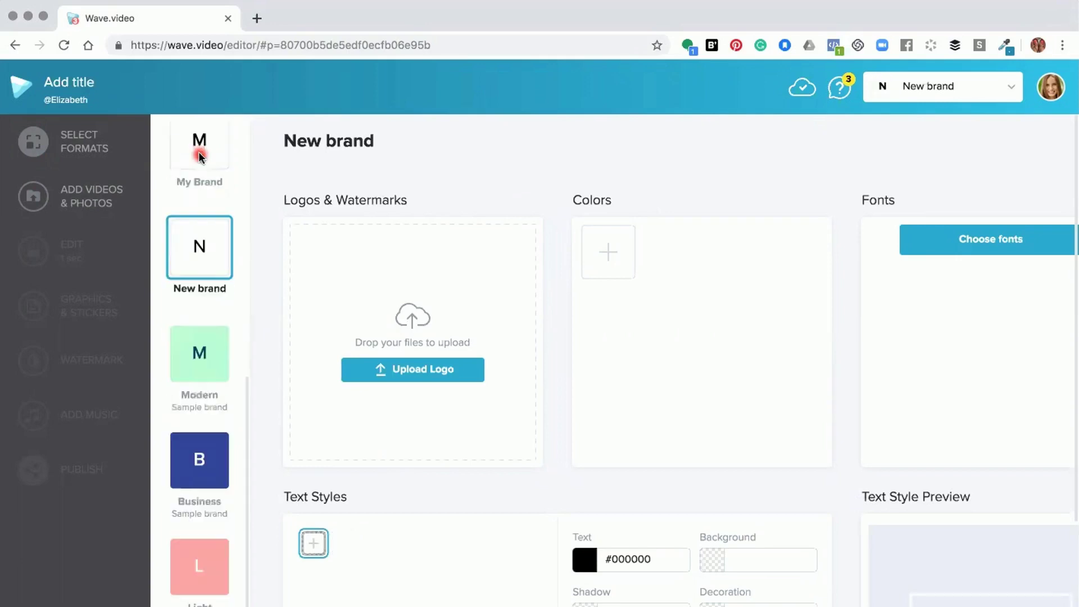
pyautogui.moveTo(219, 270)
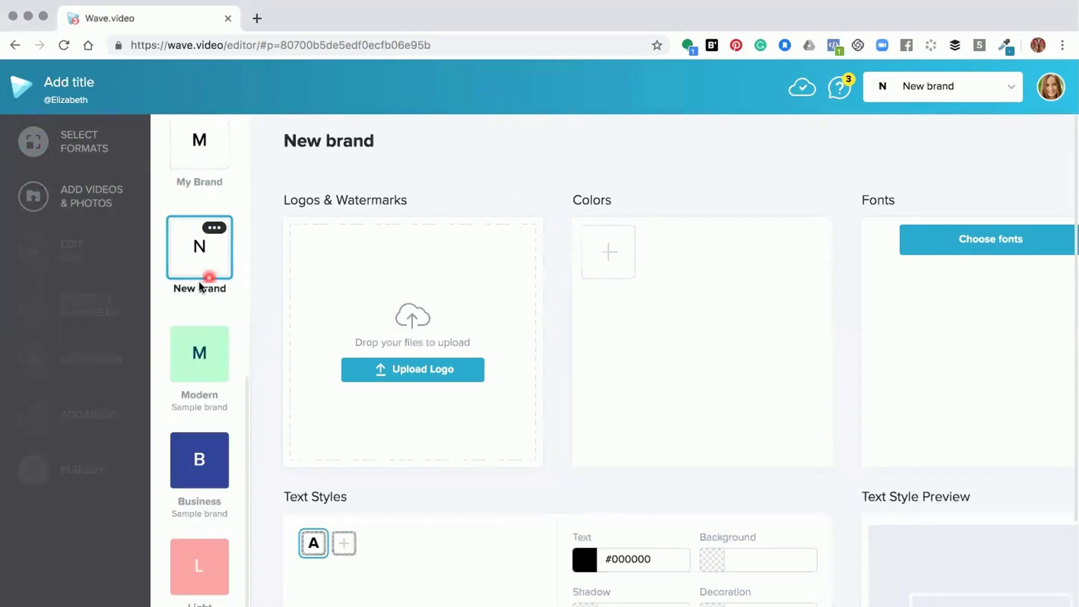
pyautogui.scroll(10, 196, 264)
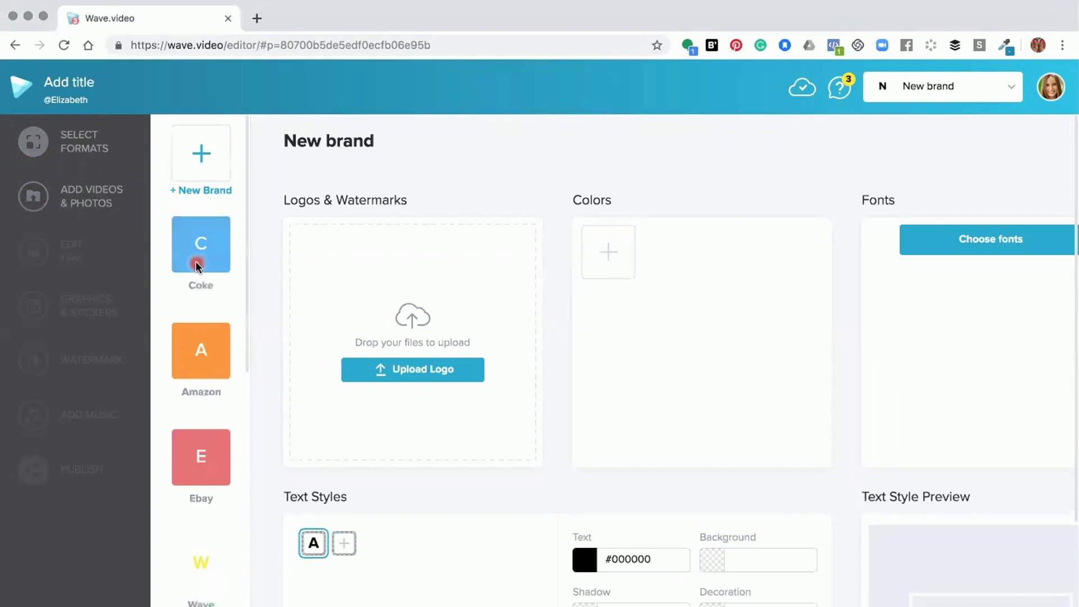
pyautogui.scroll(-10, 196, 262)
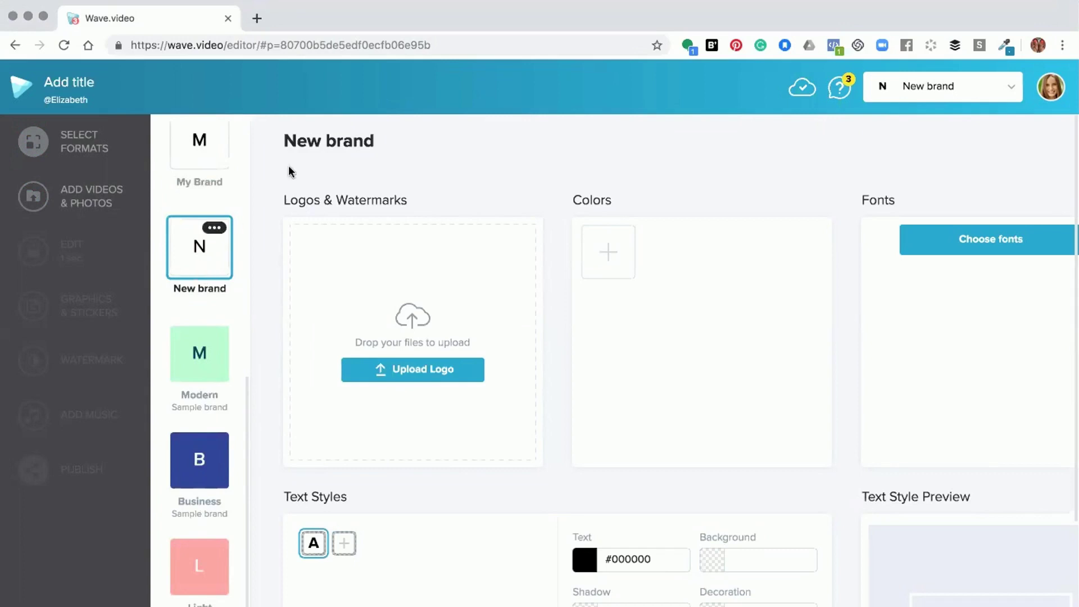
pyautogui.click(321, 144)
pyautogui.press('BackSpace')
pyautogui.press('BackSpace')
pyautogui.press('BackSpace')
pyautogui.press('BackSpace')
pyautogui.press('BackSpace')
pyautogui.press('BackSpace')
pyautogui.press('BackSpace')
pyautogui.press('BackSpace')
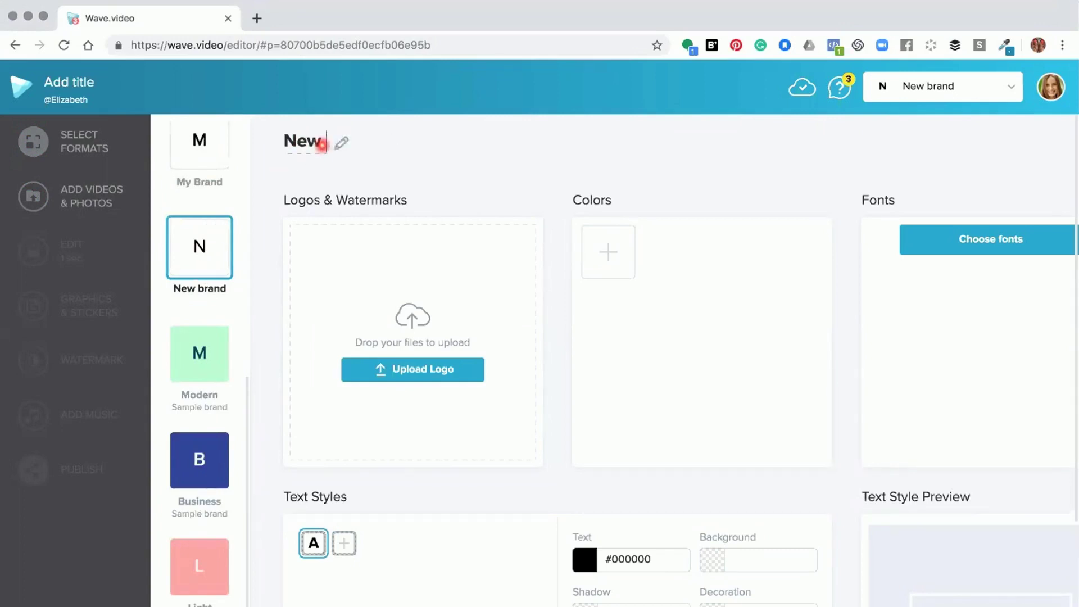
pyautogui.press('BackSpace')
pyautogui.write('wave new')
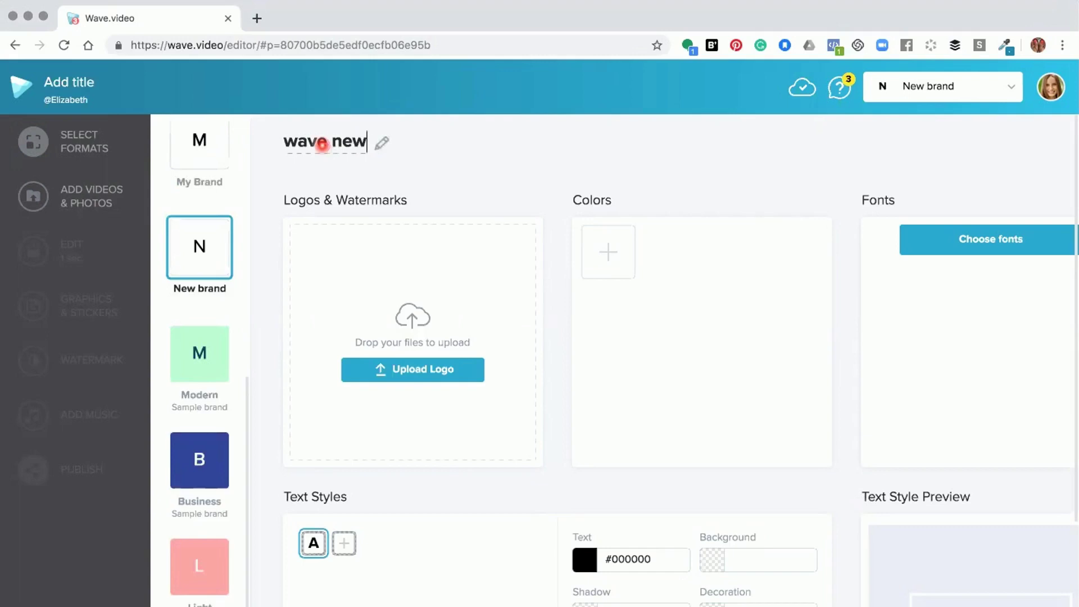
pyautogui.press('Return')
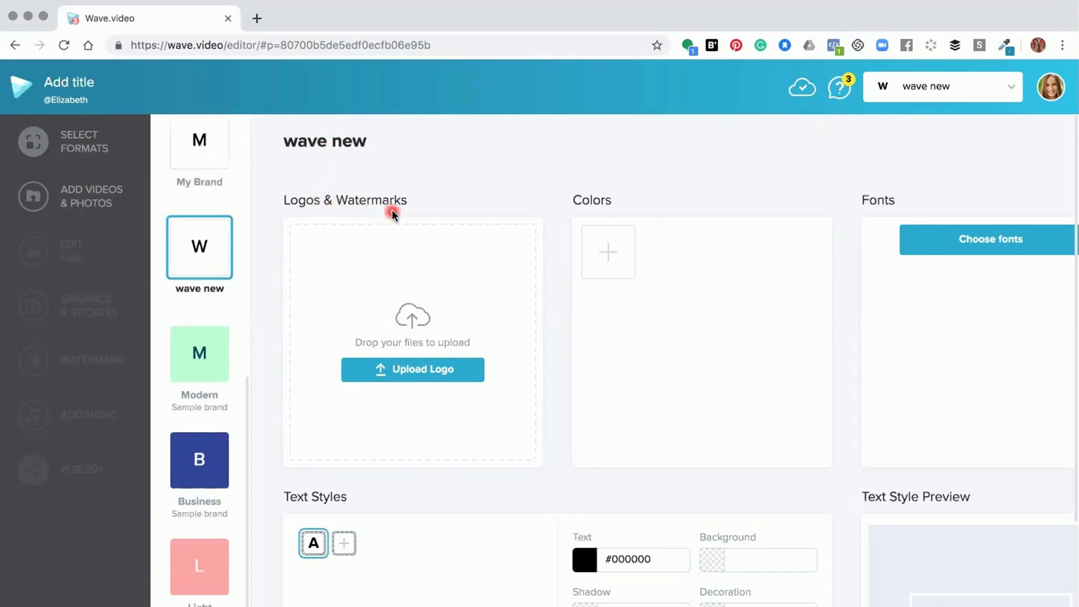
# Upload wave.video.horizontal_dark_transparent.png as the wave new brand's logo.
pyautogui.click(449, 380)
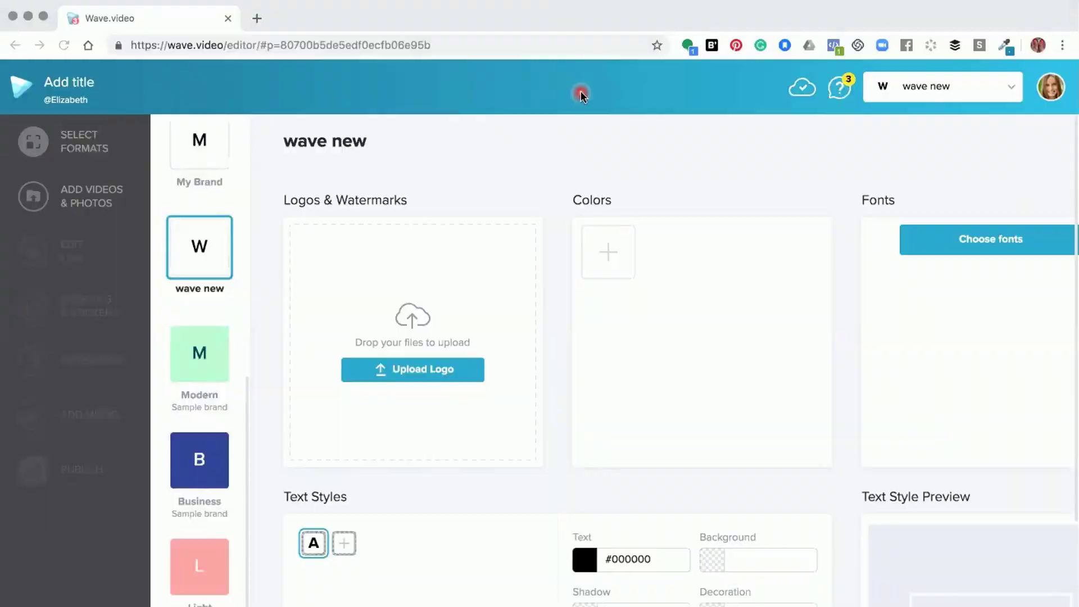
pyautogui.click(397, 368)
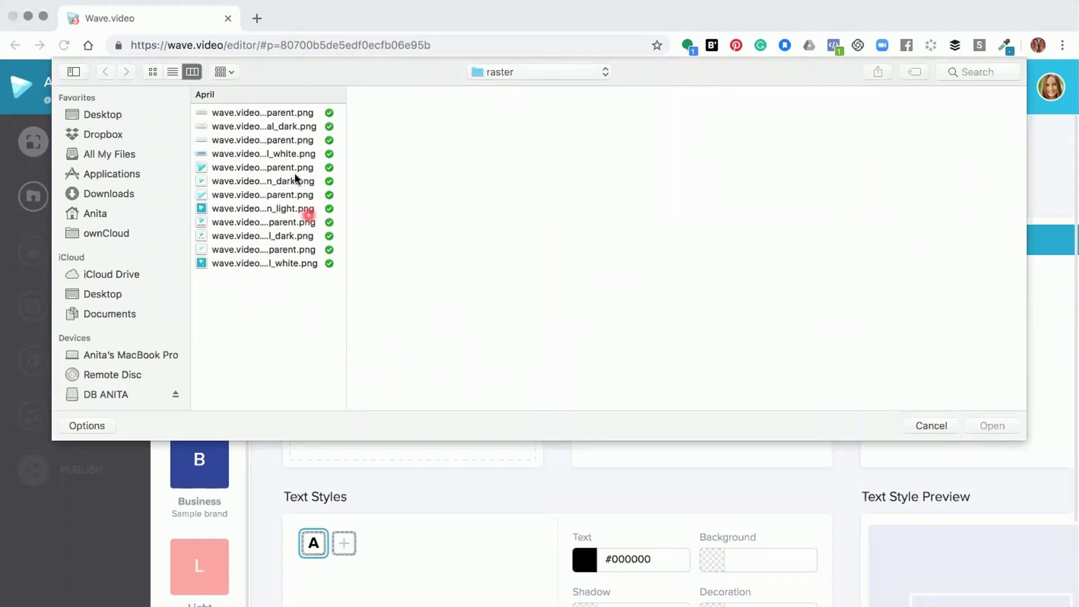
pyautogui.click(247, 114)
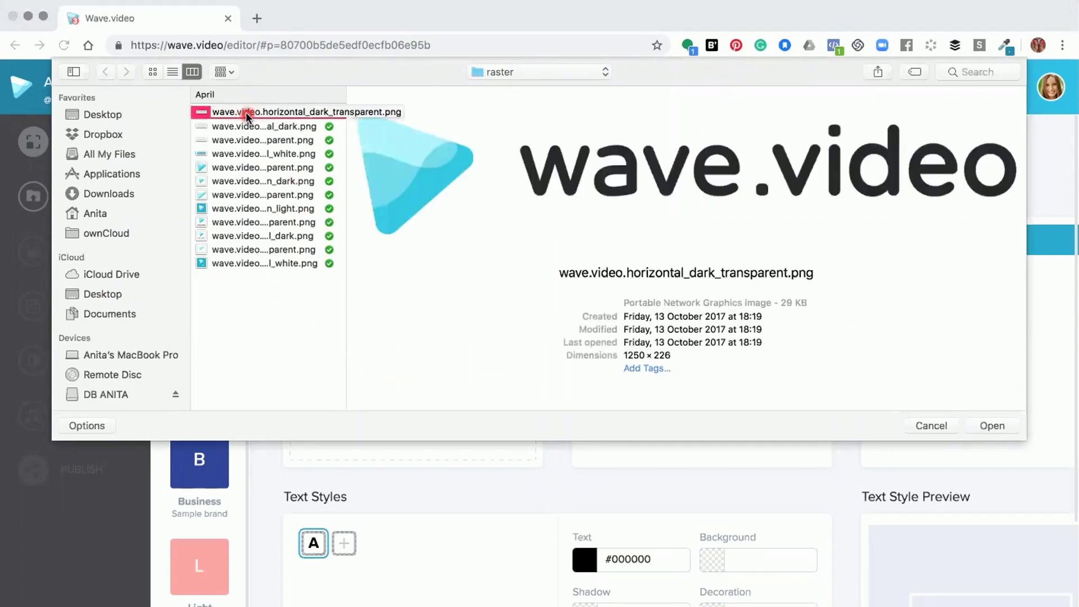
pyautogui.click(981, 427)
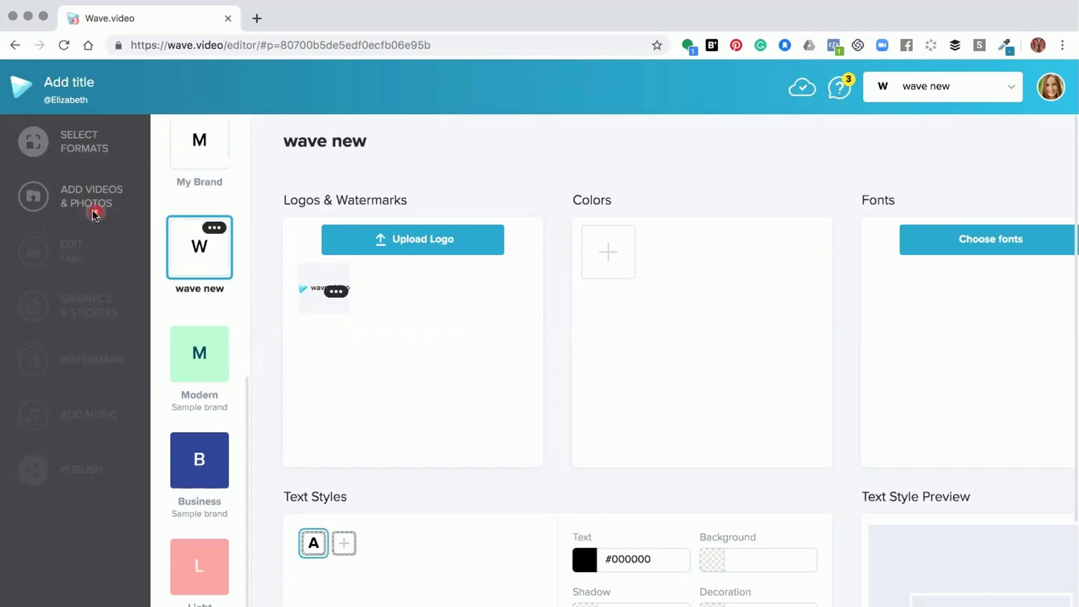
# Add the first Technology stock image (city under a world map) and stretch the scene to 10 seconds.
pyautogui.click(66, 205)
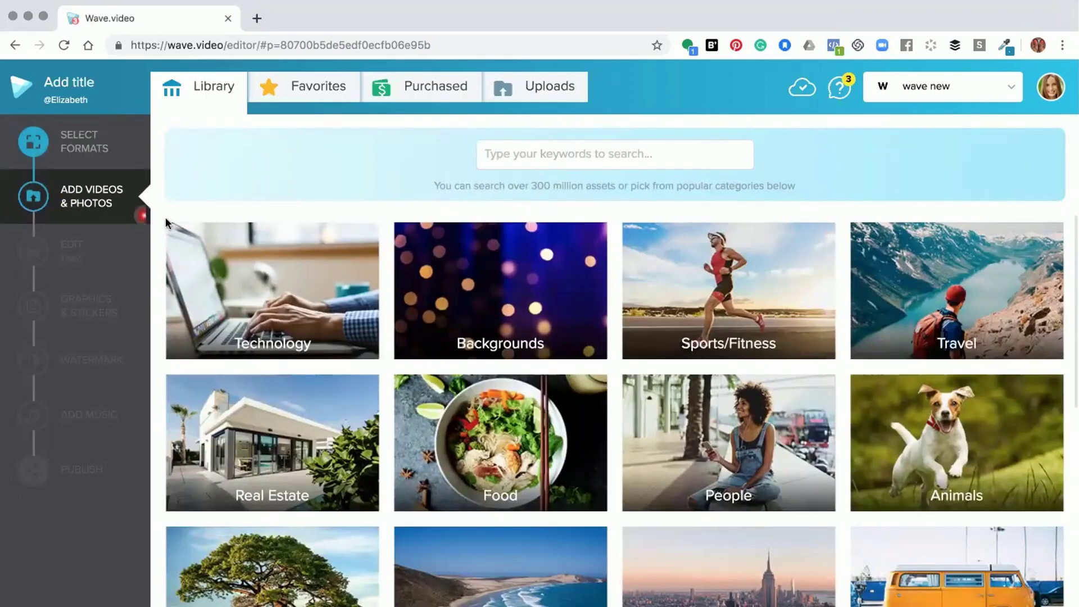
pyautogui.click(243, 274)
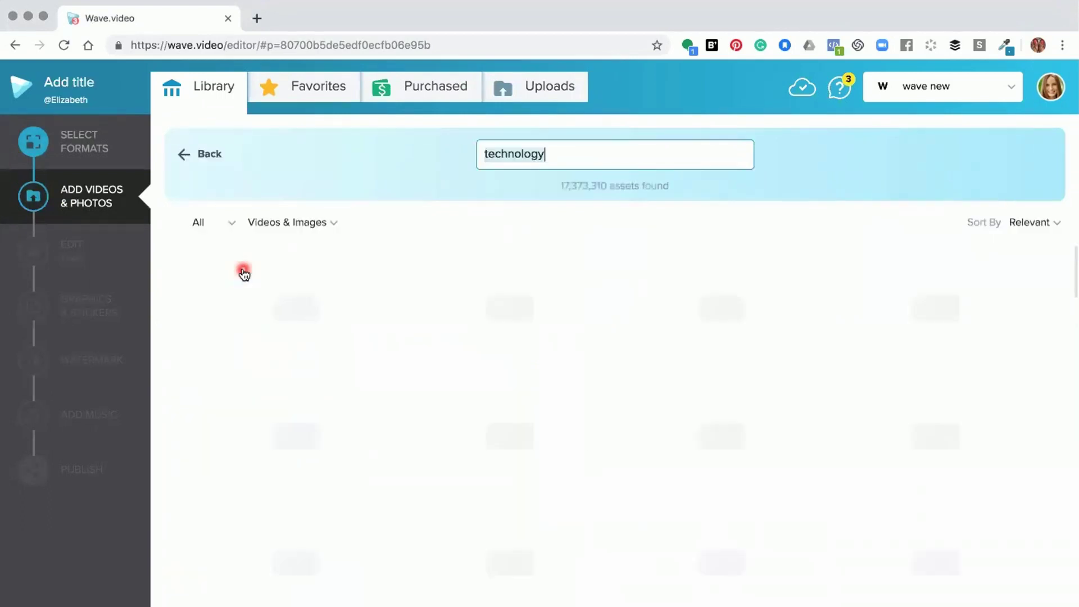
pyautogui.click(274, 303)
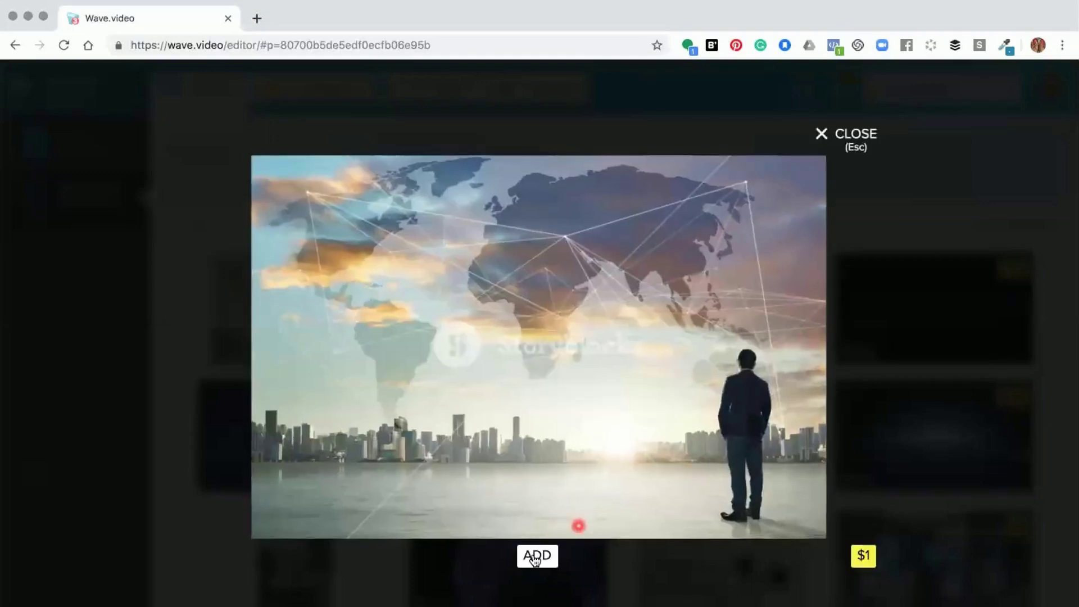
pyautogui.click(534, 555)
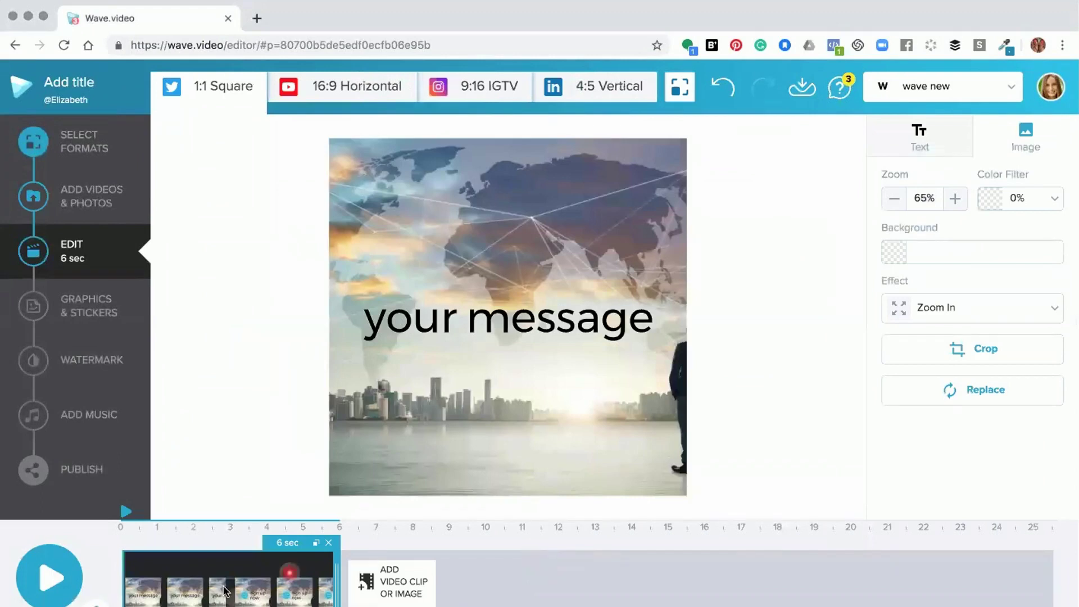
pyautogui.moveTo(143, 599); pyautogui.dragTo(479, 580)
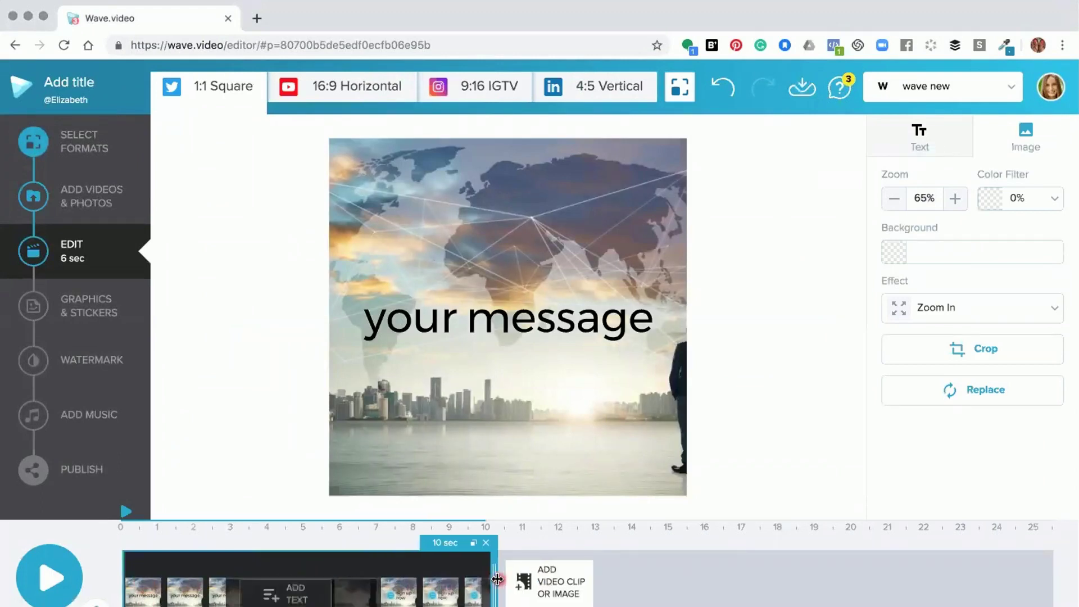
pyautogui.click(164, 599)
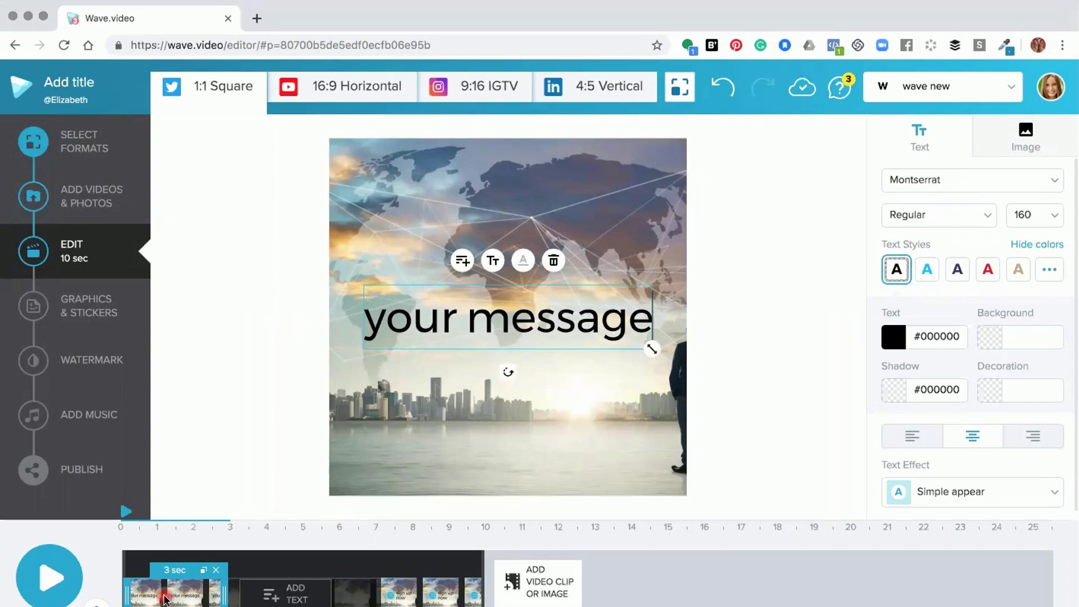
# Replace the YOUR LOGO placeholder in the sign up now scene with the wave.video brand logo.
pyautogui.click(437, 599)
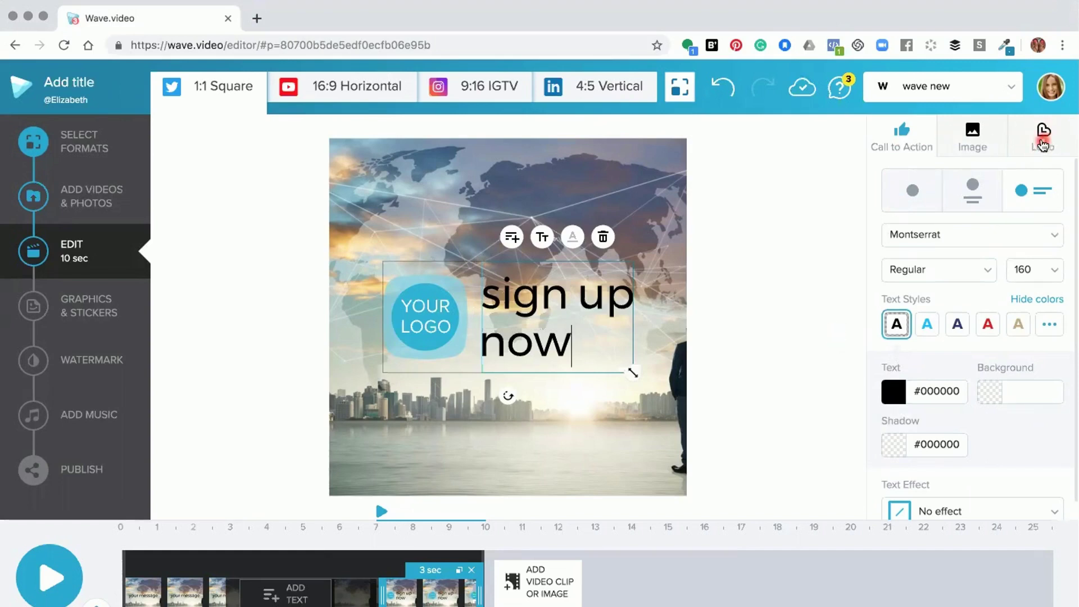
pyautogui.click(1043, 145)
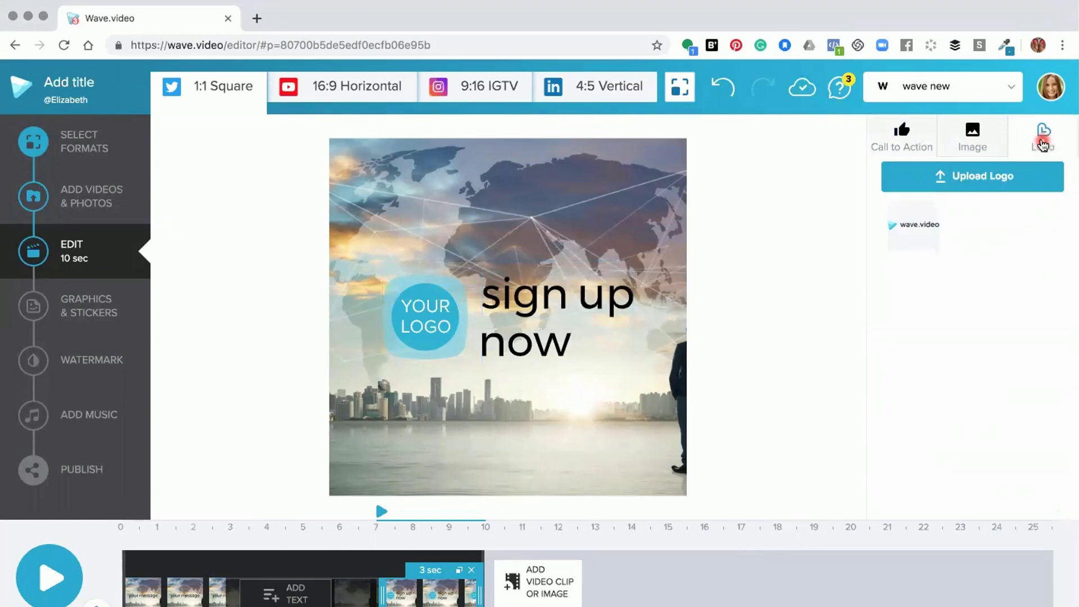
pyautogui.moveTo(908, 243)
pyautogui.click(911, 226)
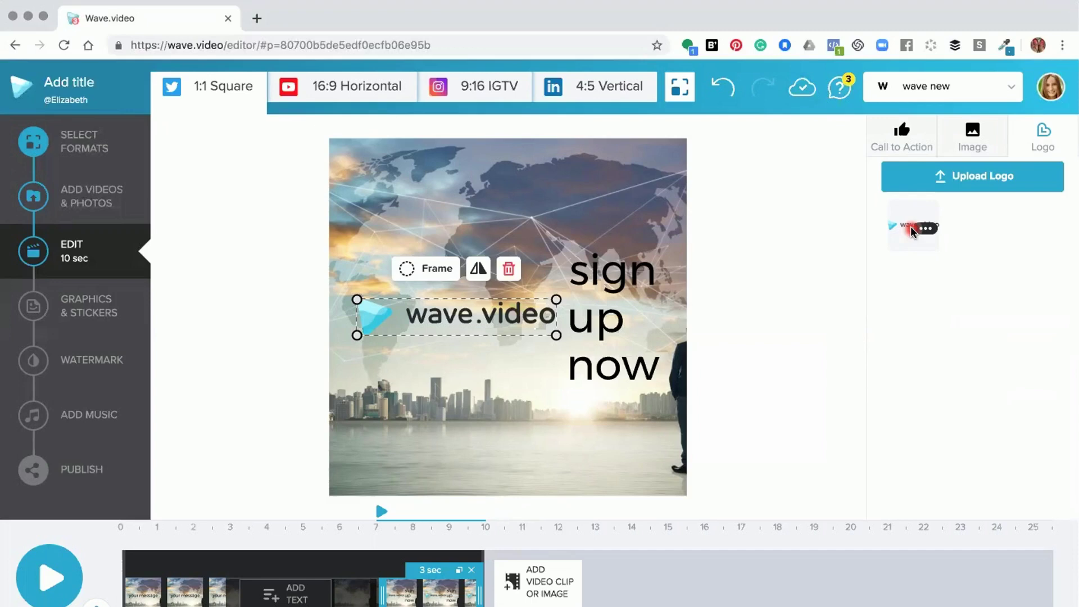
pyautogui.click(84, 365)
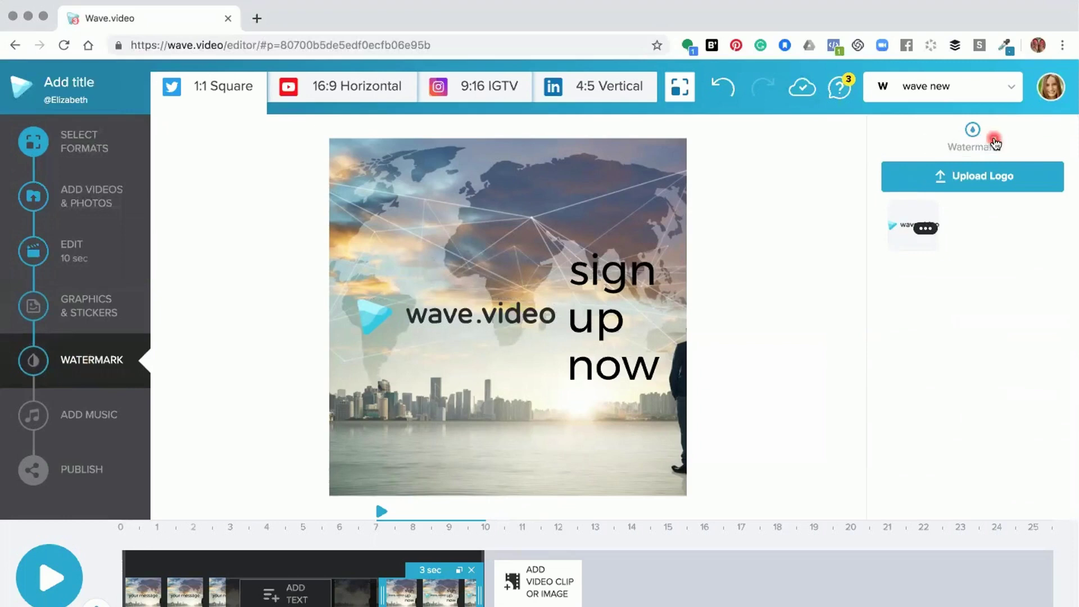
# Place the wave.video logo as the watermark and nudge it within the bottom-right corner.
pyautogui.click(893, 231)
pyautogui.click(903, 248)
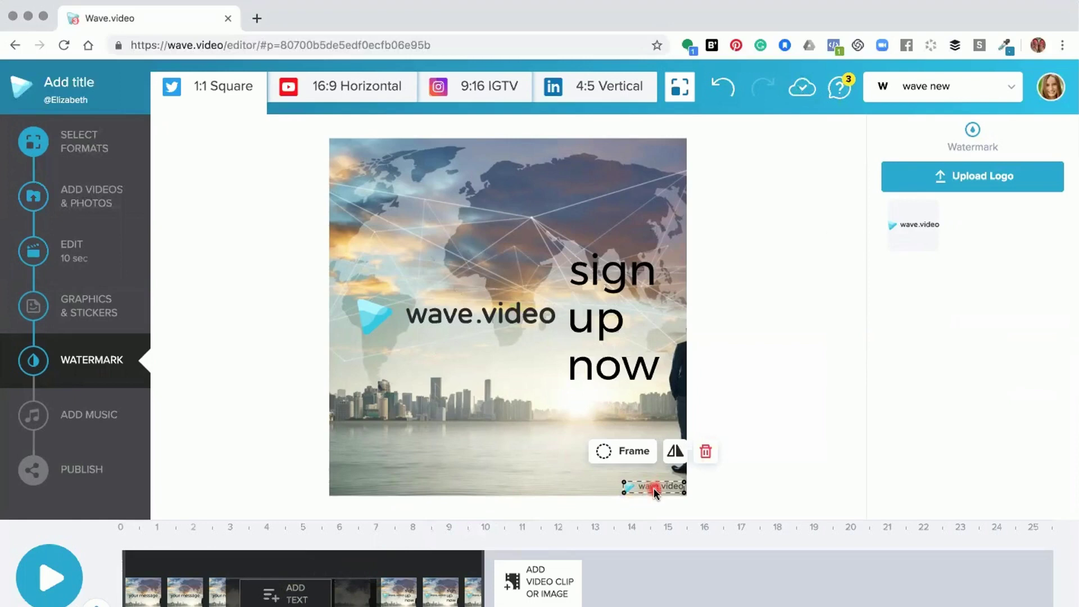
pyautogui.moveTo(653, 488)
pyautogui.mouseDown()
pyautogui.moveTo(379, 430)
pyautogui.moveTo(371, 281)
pyautogui.moveTo(382, 160)
pyautogui.moveTo(640, 175)
pyautogui.moveTo(642, 482)
pyautogui.mouseUp()
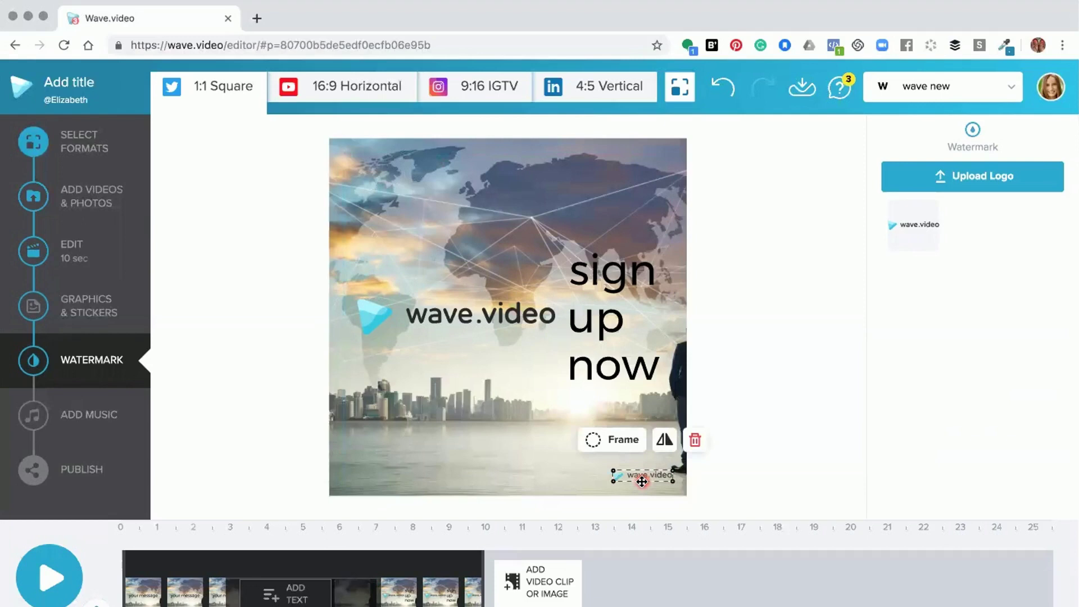
# Remove the watermark and duplicate the 10-second clip.
pyautogui.click(695, 441)
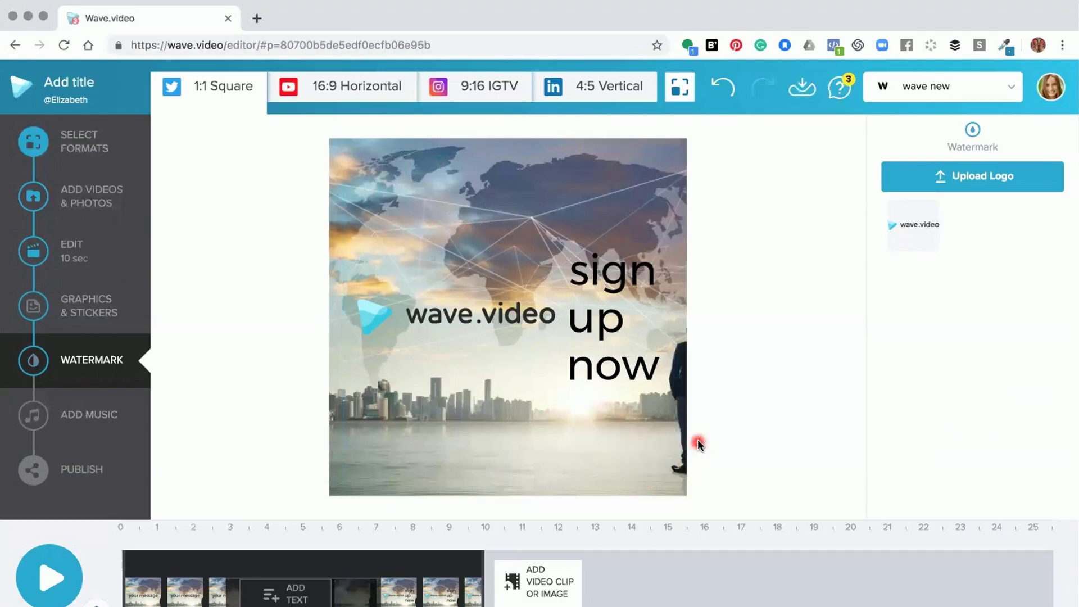
pyautogui.click(433, 553)
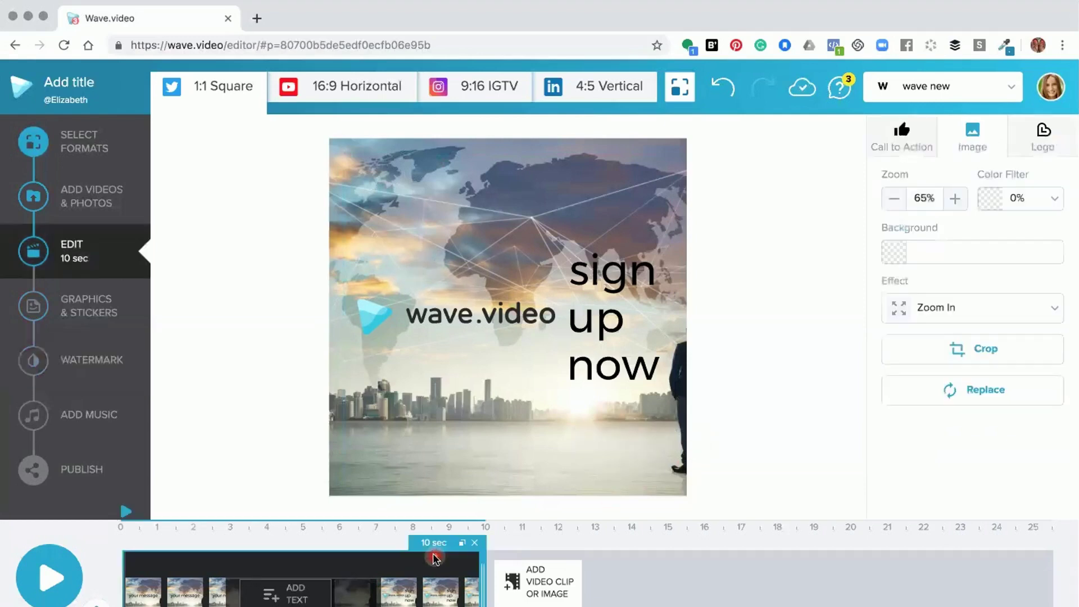
pyautogui.click(461, 543)
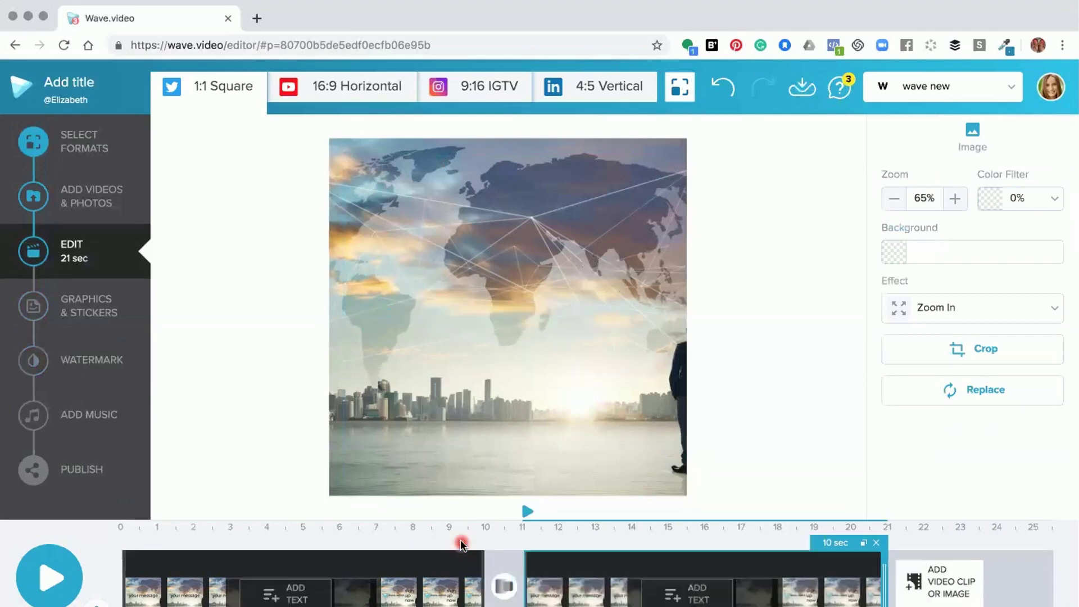
# Re-apply the wave.video logo watermark and confirm it appears on both scenes.
pyautogui.click(328, 564)
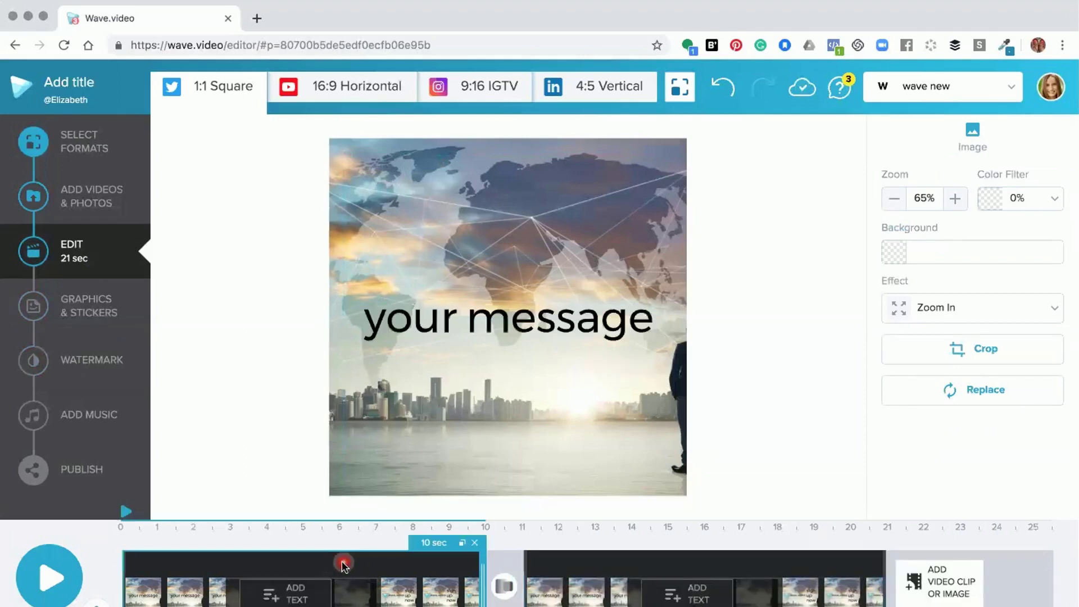
pyautogui.click(82, 362)
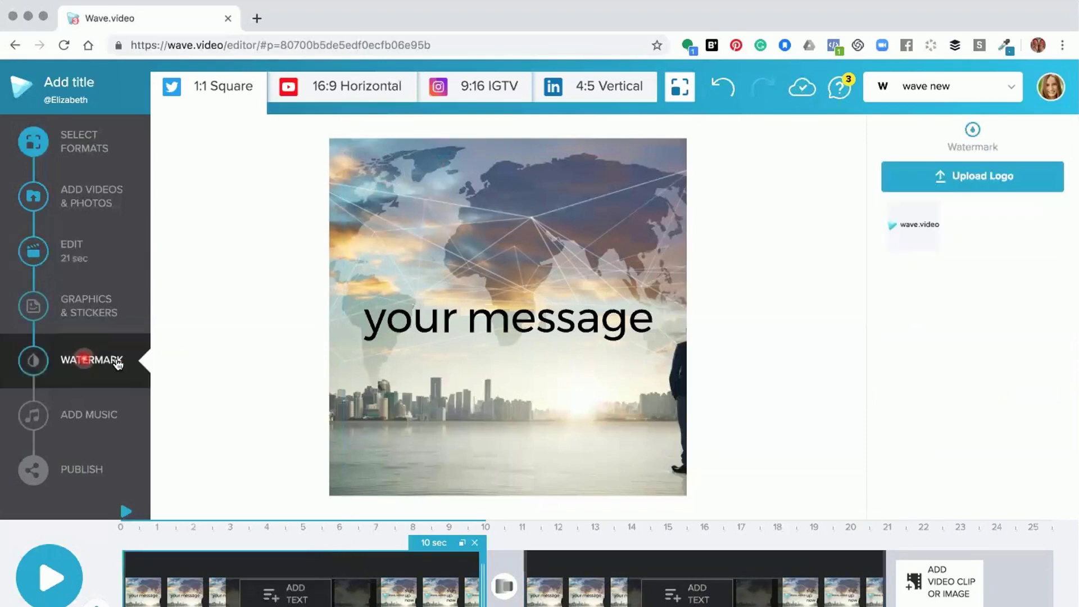
pyautogui.click(906, 235)
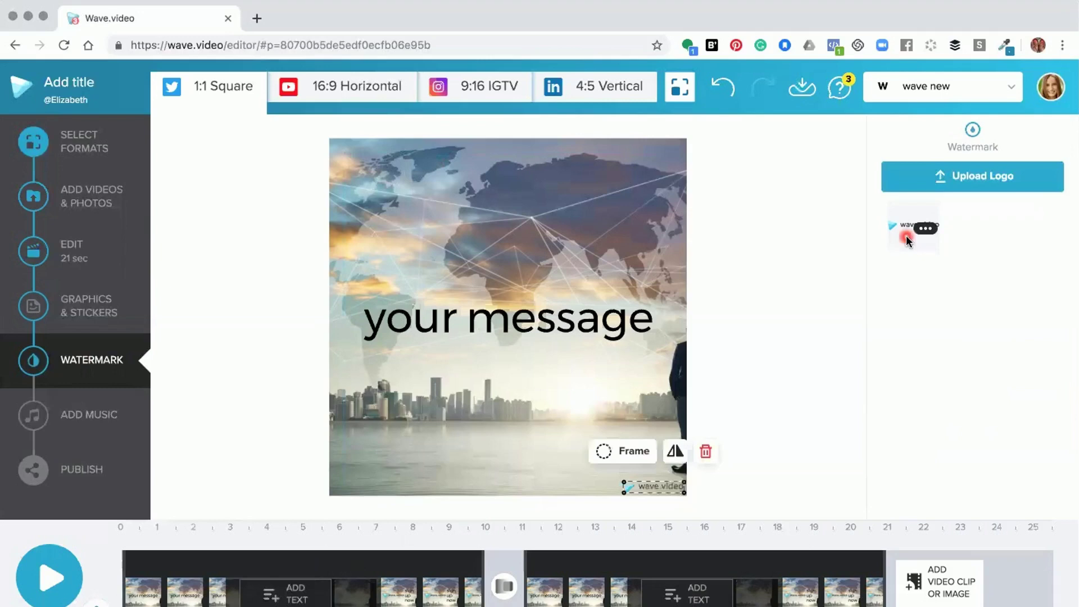
pyautogui.click(636, 497)
pyautogui.click(348, 560)
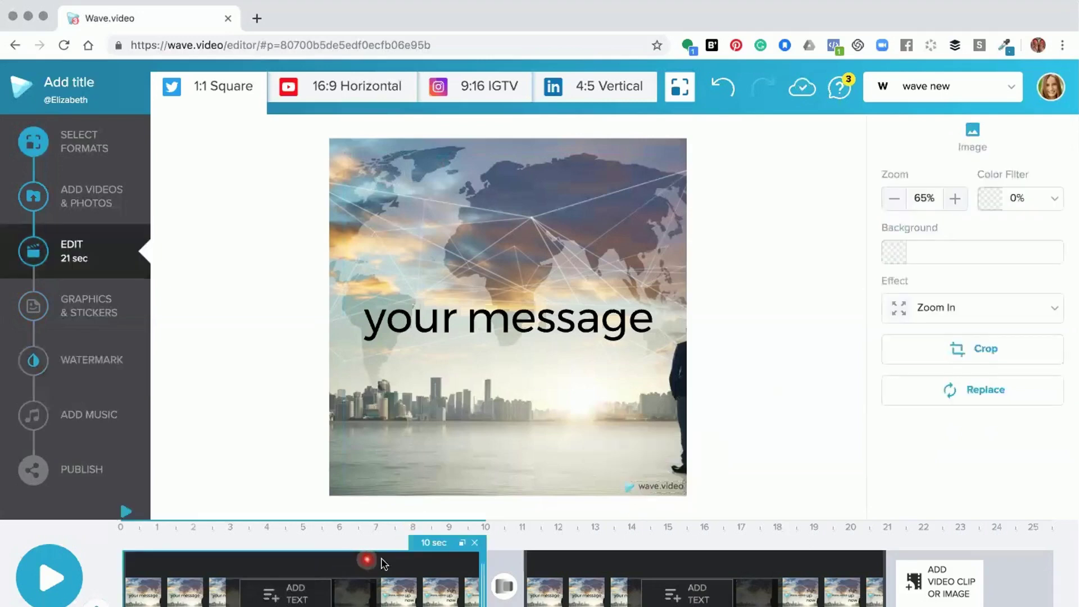
pyautogui.click(578, 560)
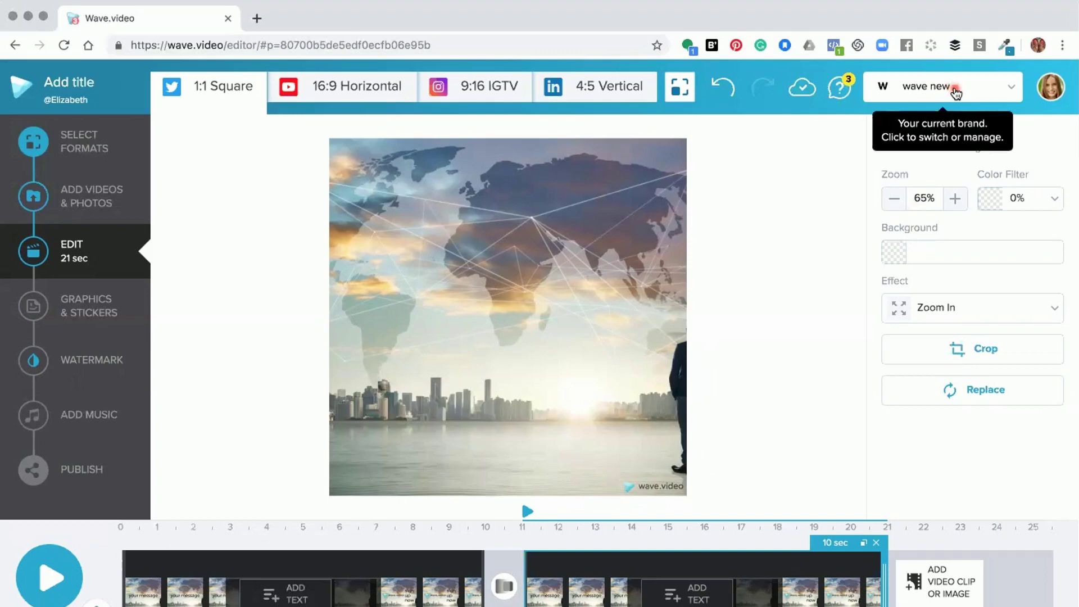
# Upload wave.video.sign_light.png as a second logo in the wave new brand kit.
pyautogui.click(954, 89)
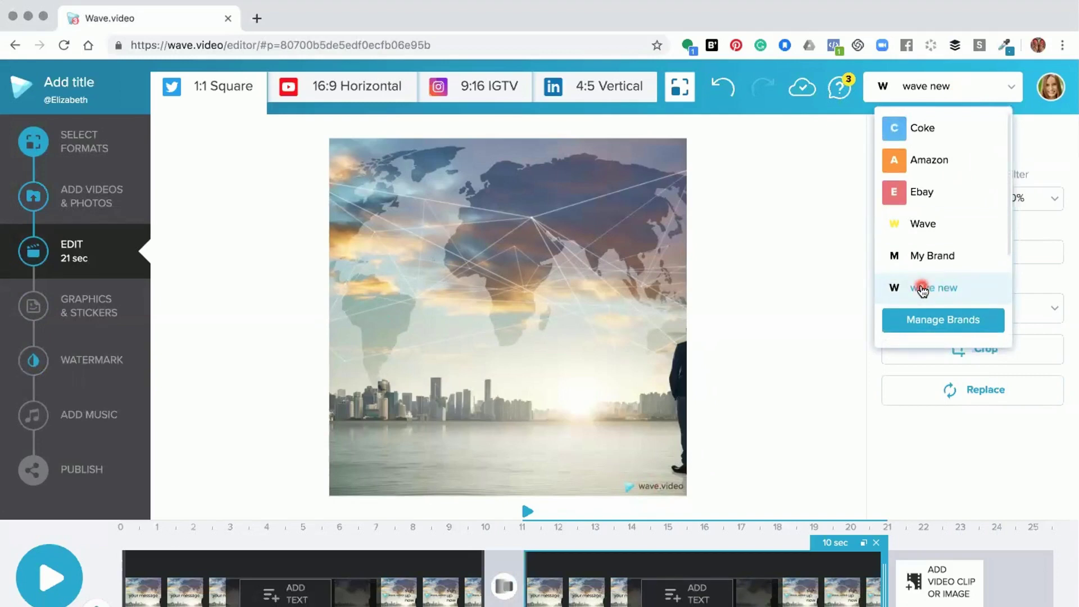
pyautogui.click(939, 320)
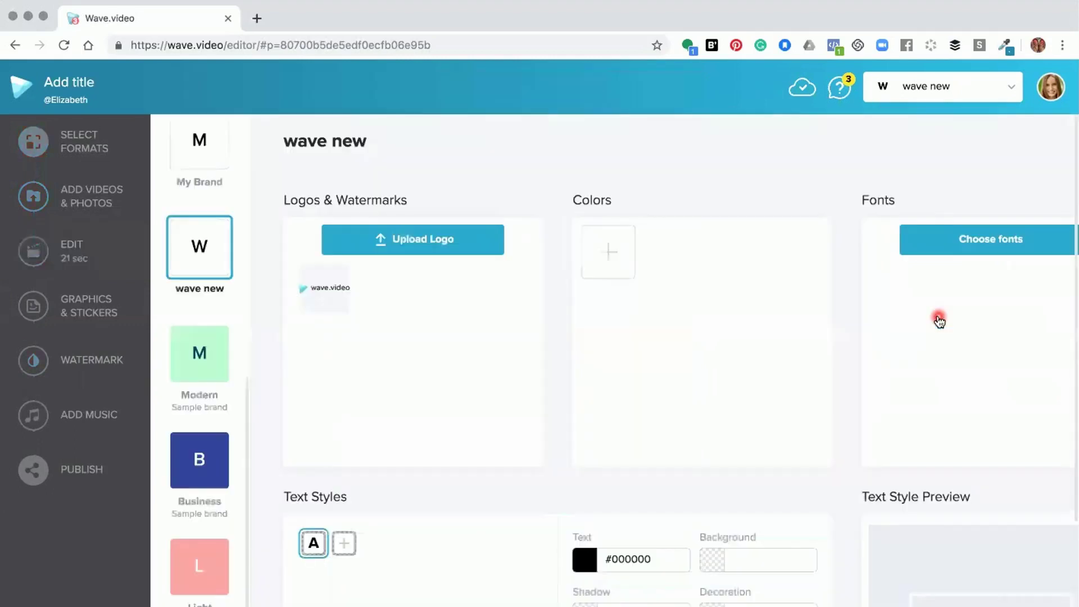
pyautogui.click(397, 248)
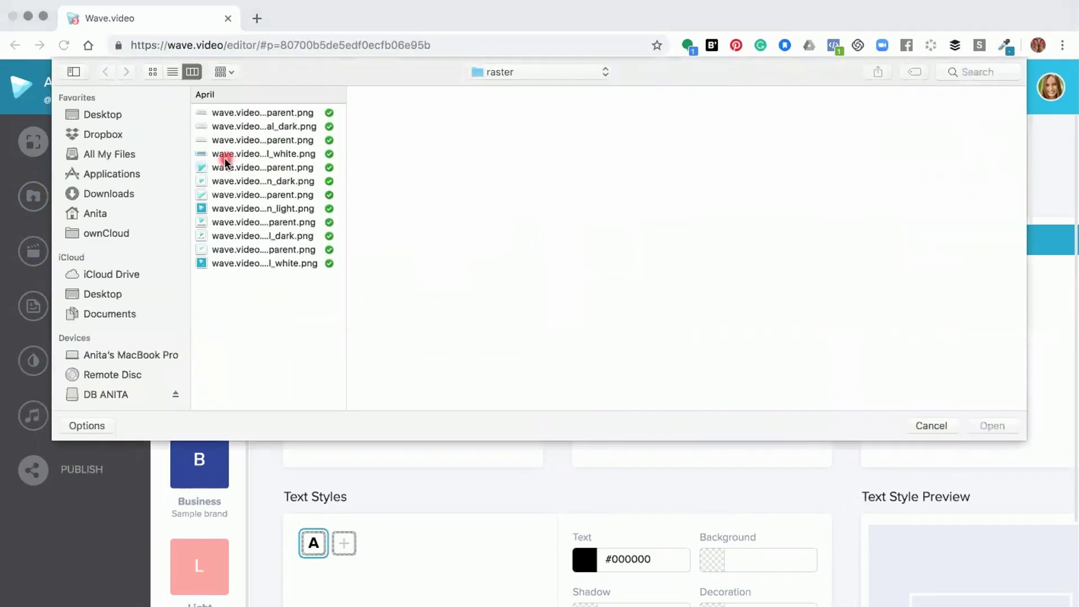
pyautogui.click(220, 208)
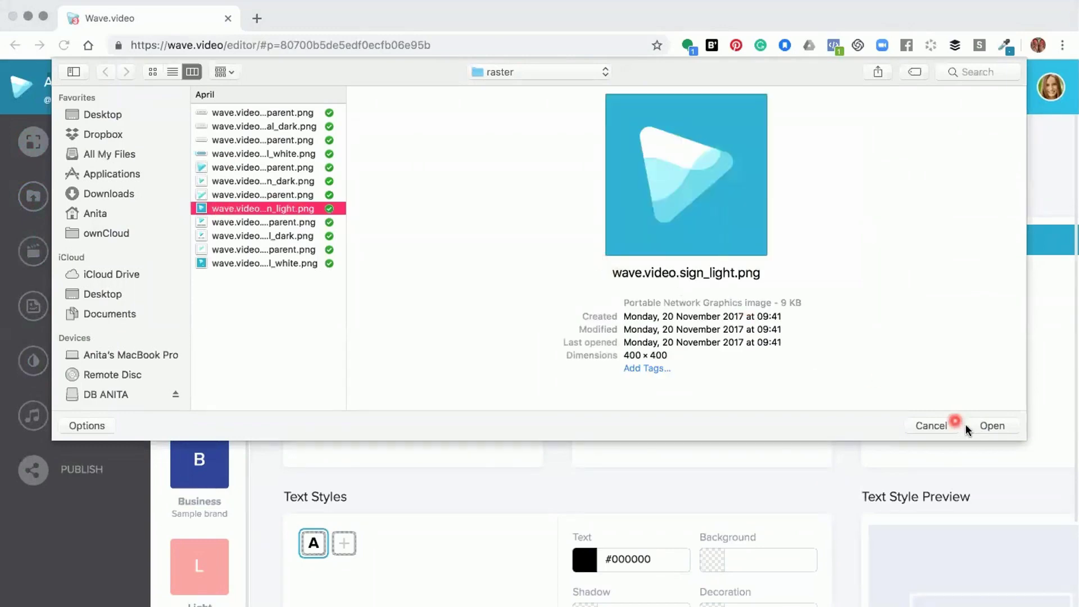
pyautogui.click(989, 427)
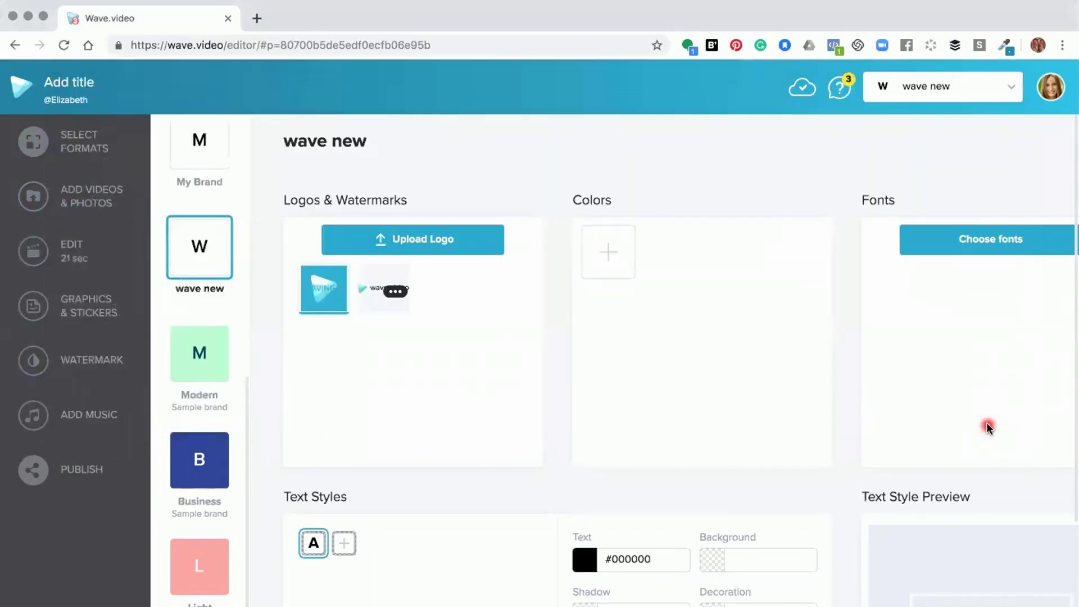